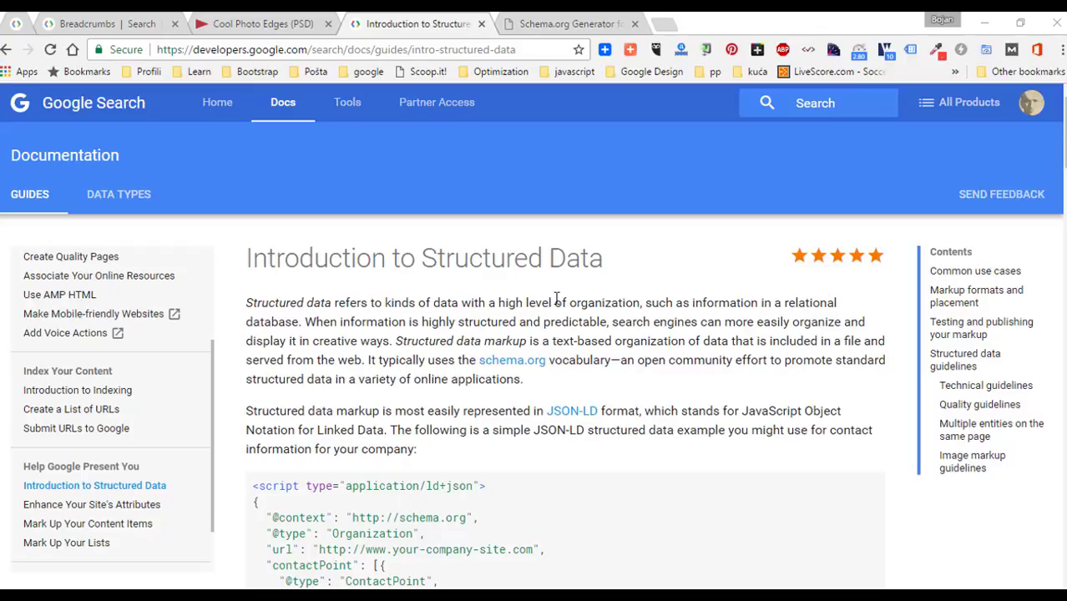
Step: Scroll through the Introduction to Structured Data page in the Google Search docs
scroll(557, 298, down, 1)
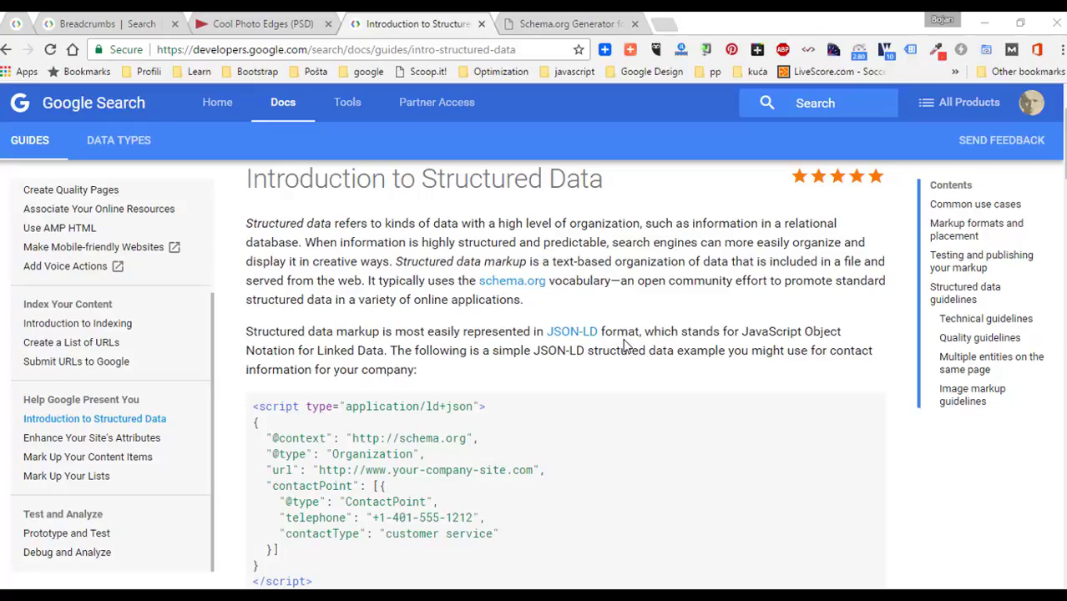
scroll(623, 342, down, 3)
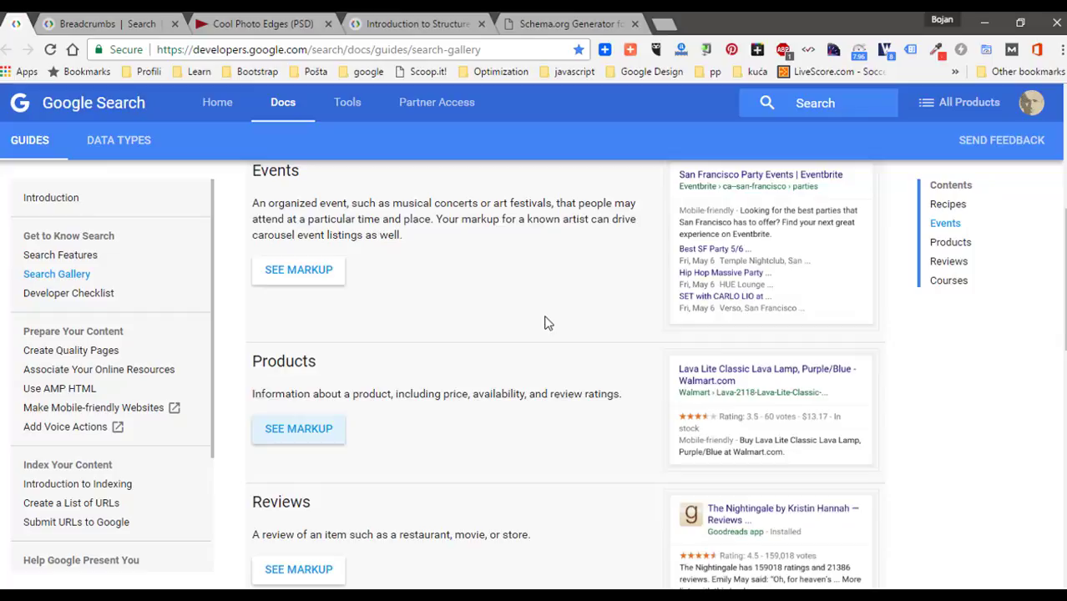
Step: Scroll the Search Gallery to find the Products example markup
scroll(546, 321, up, 2)
scroll(546, 322, up, 1)
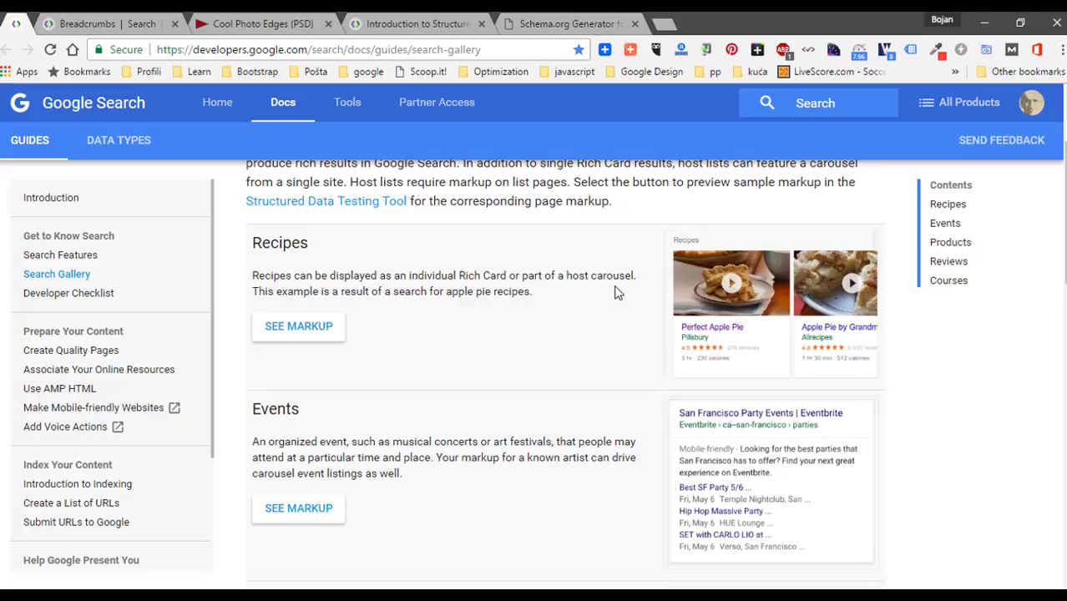
scroll(617, 292, down, 1)
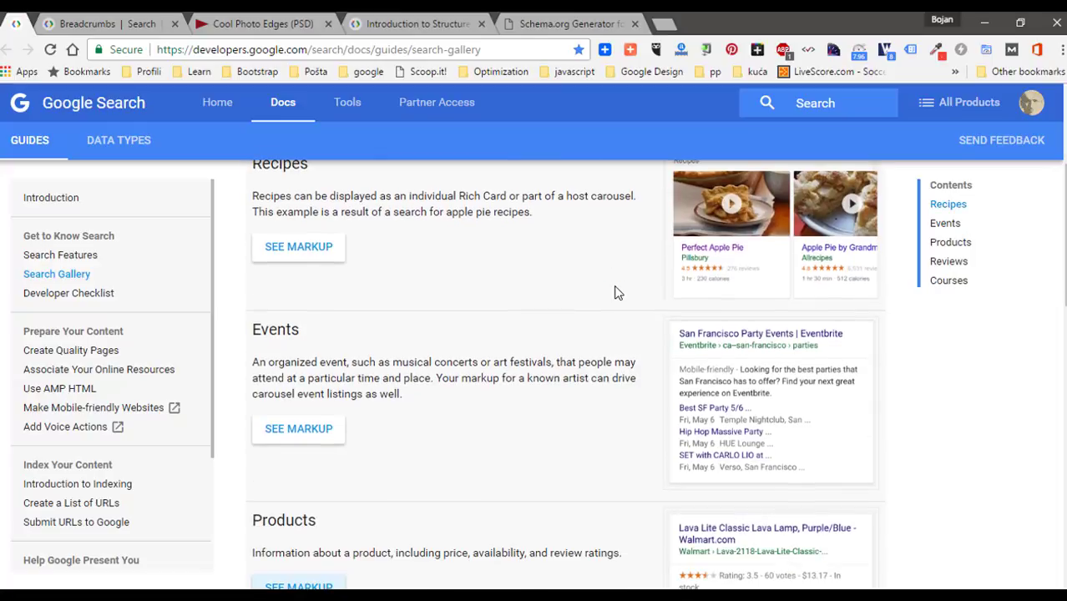
scroll(617, 293, down, 2)
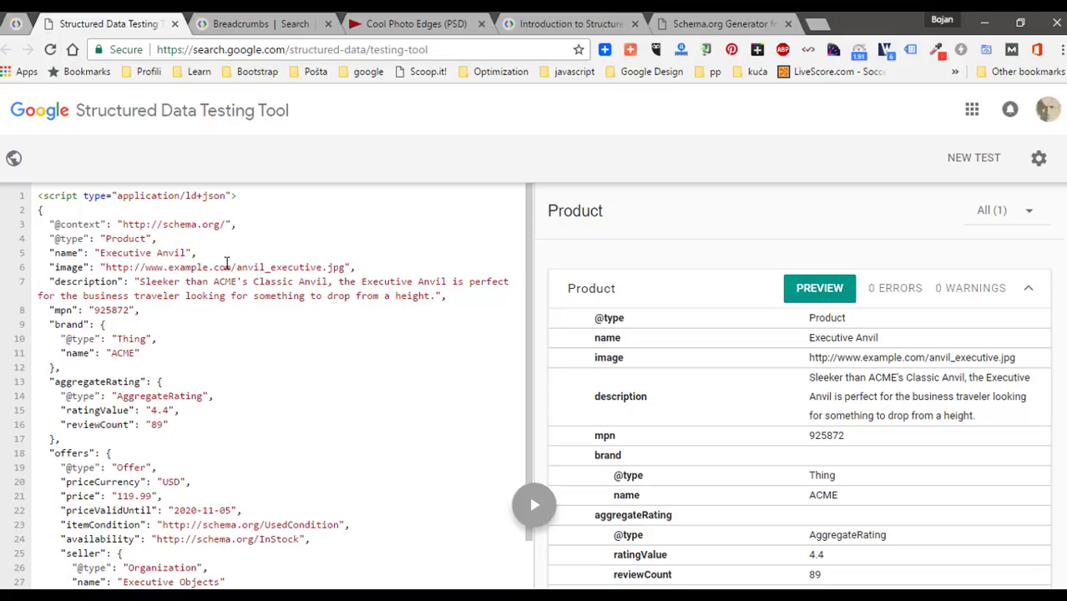
Step: Select code lines 1–23 of the Product JSON-LD sample in the editor
drag(39, 195, 353, 523)
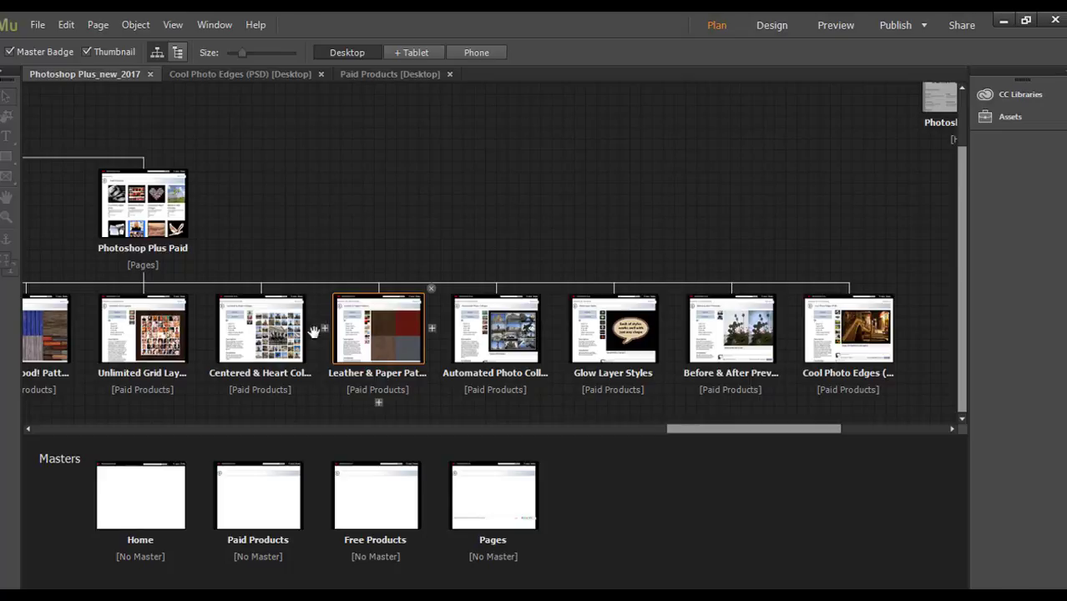
Step: Check the Paid Products master's Metadata HTML in Page Properties, then show Cool Photo Edges (PSD)
double_click(261, 501)
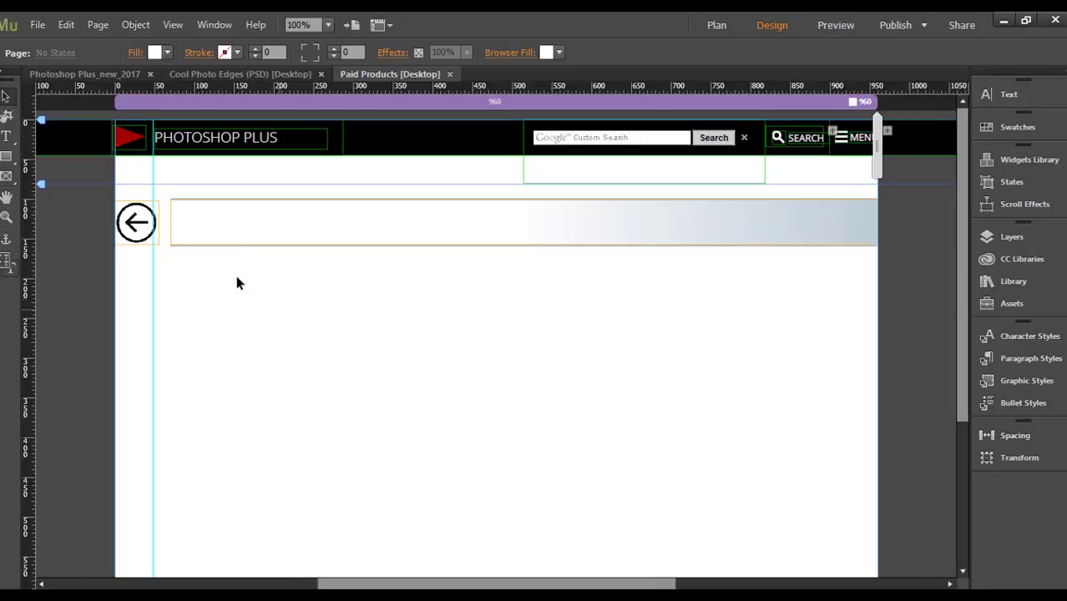
click(98, 25)
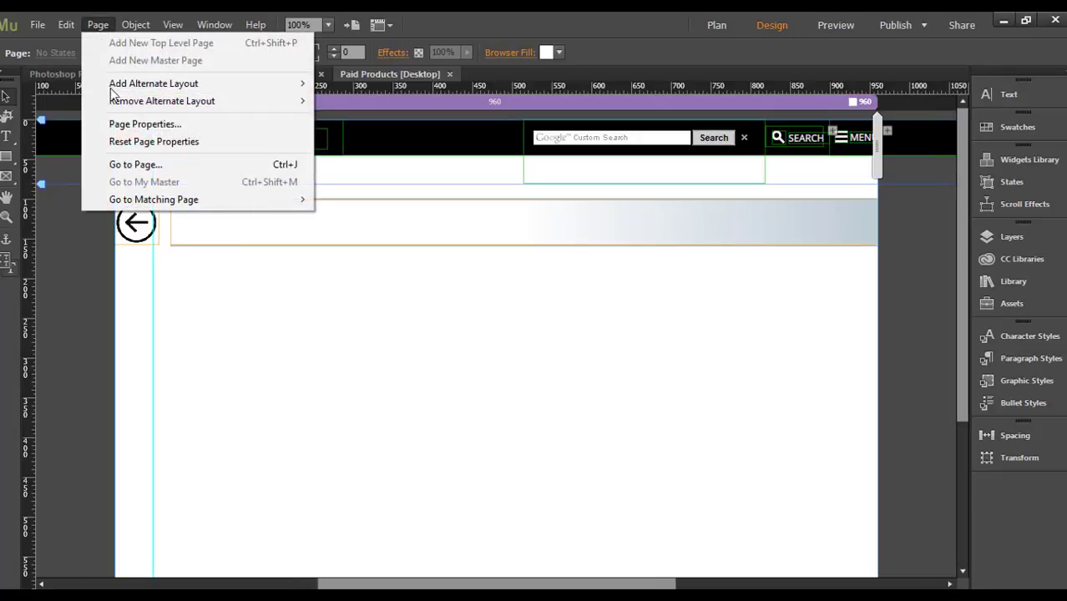
click(142, 122)
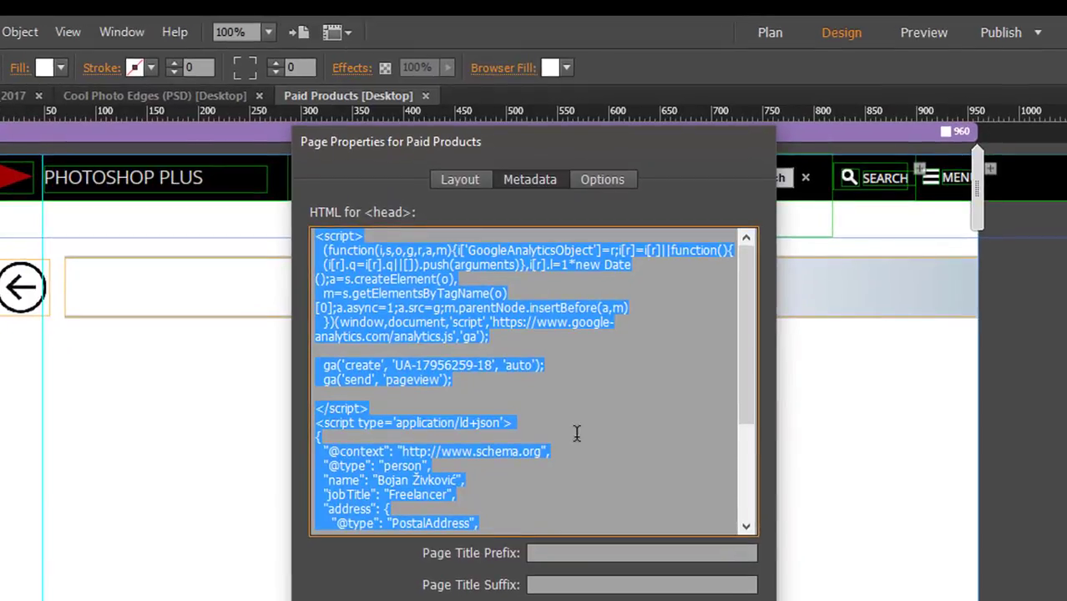
click(576, 433)
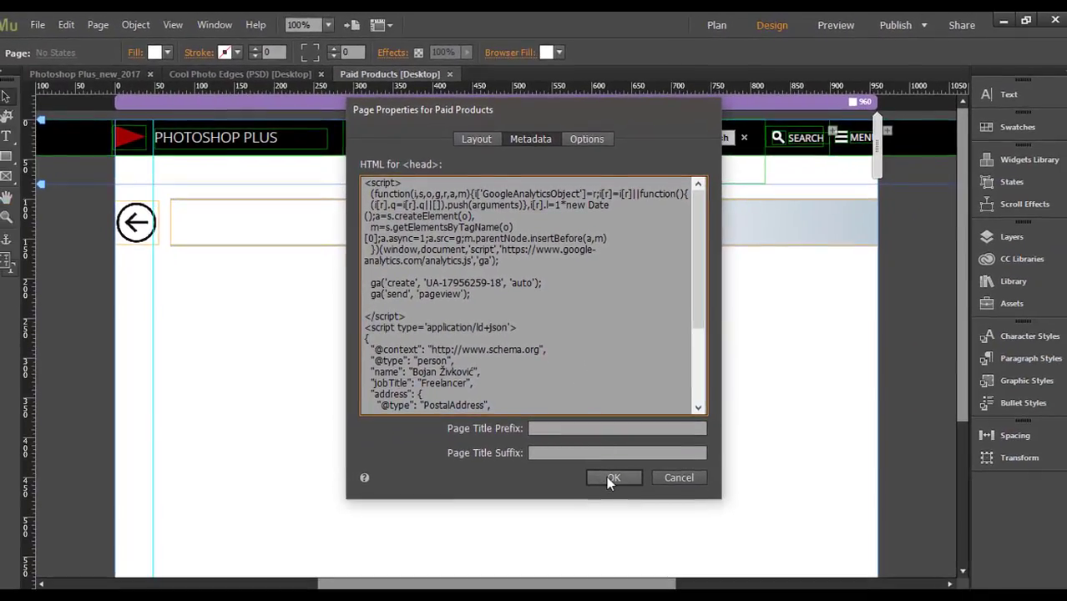
click(611, 480)
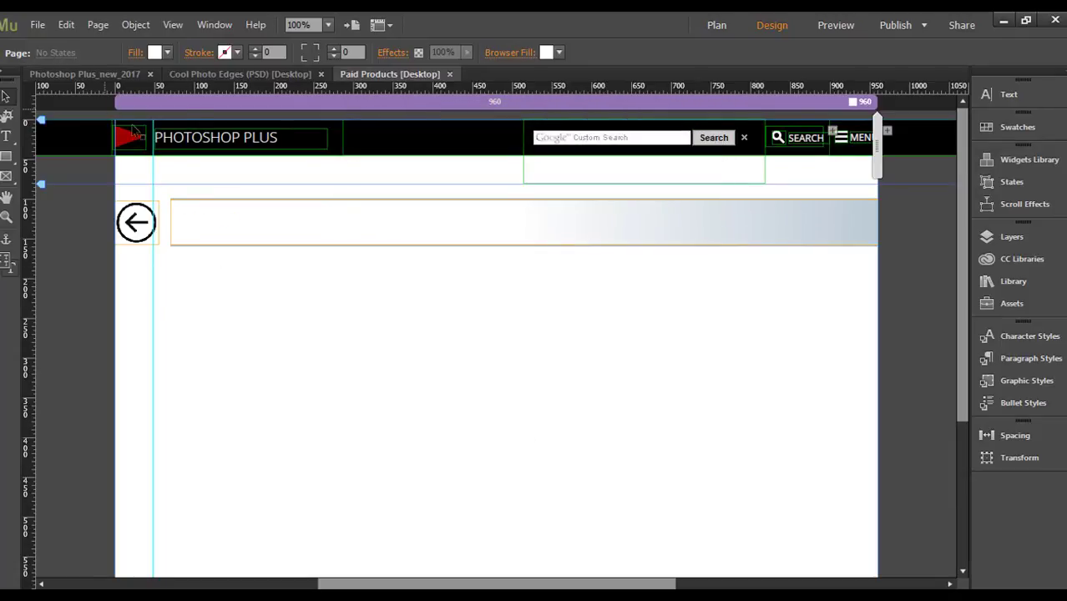
click(255, 73)
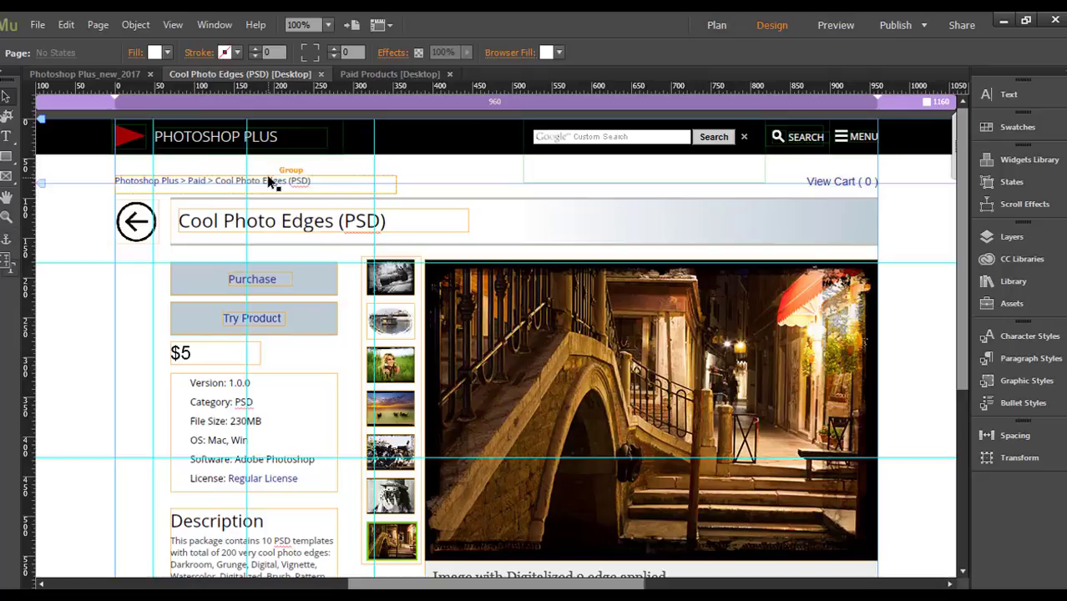
Step: Review the Cool Photo Edges (PSD) page's head HTML in Page Properties without changes
click(98, 25)
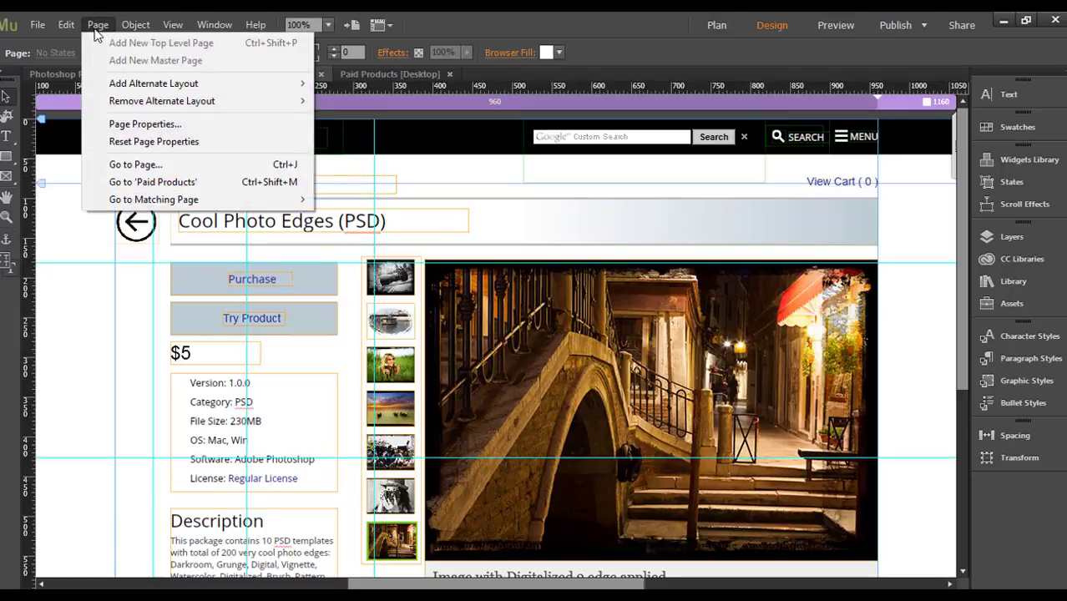
click(144, 123)
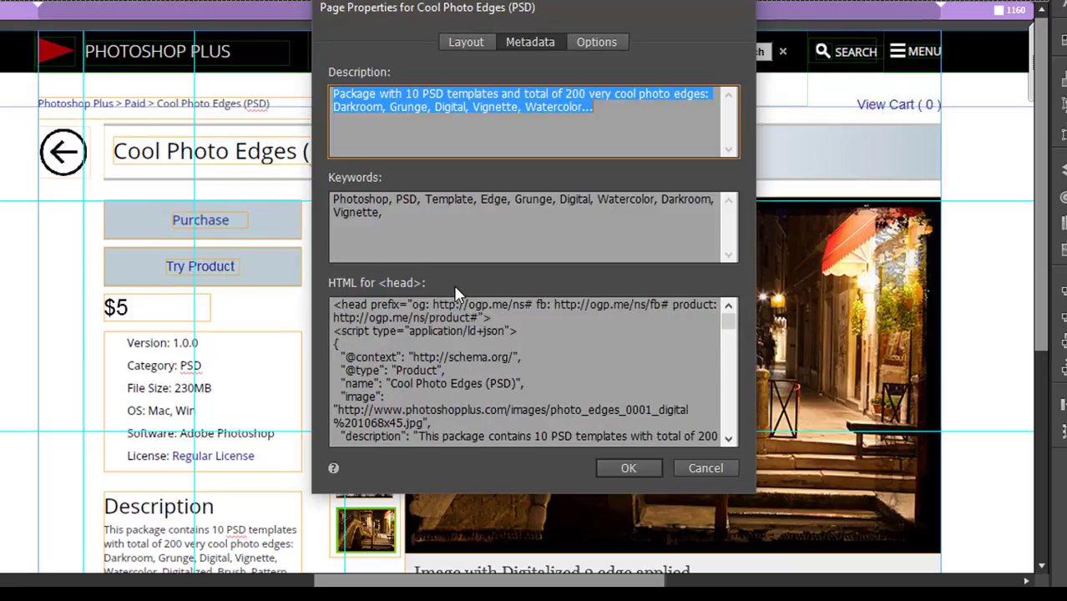
click(541, 339)
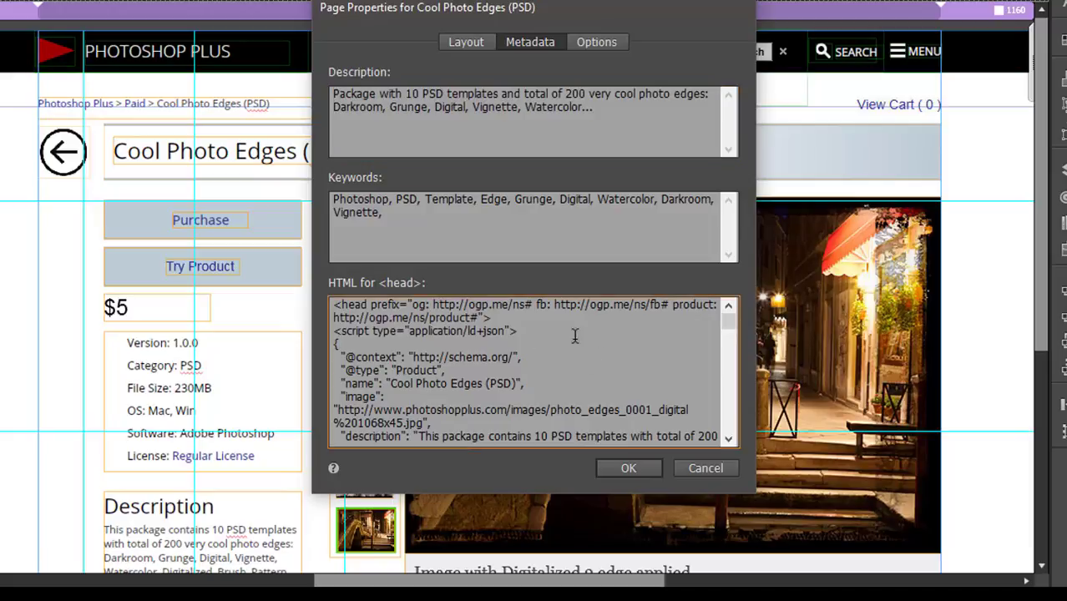
click(625, 469)
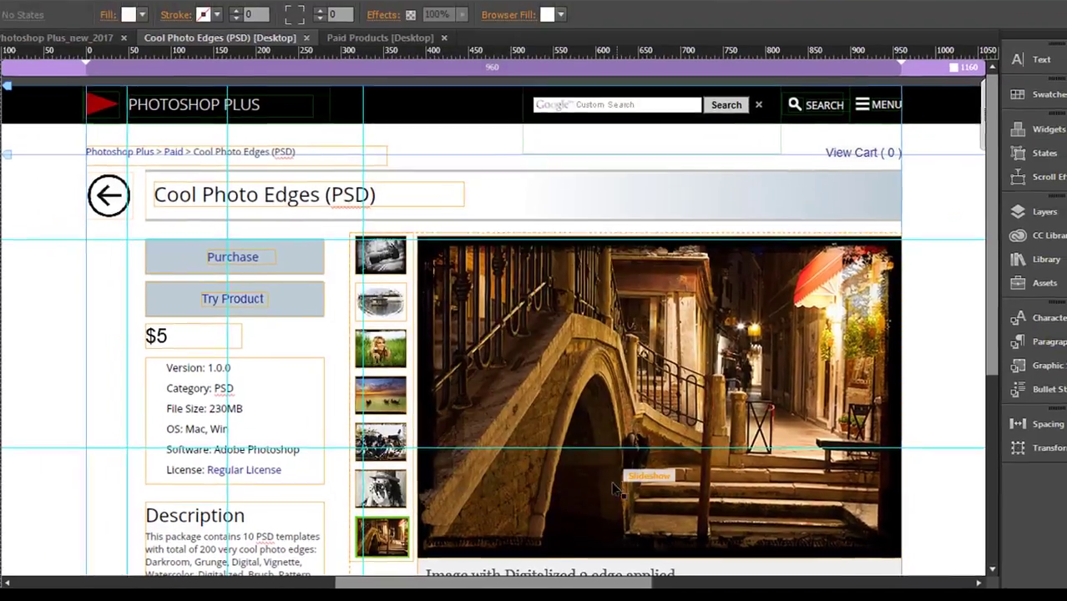
Step: Leave Muse and return to the Structured Data Testing Tool in Chrome
click(38, 24)
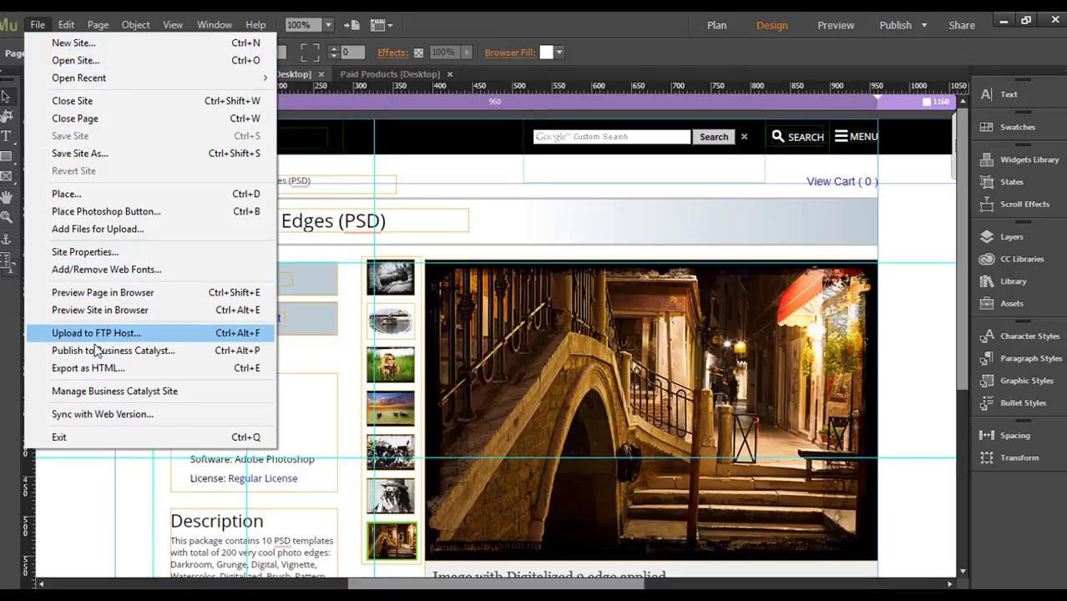
click(498, 229)
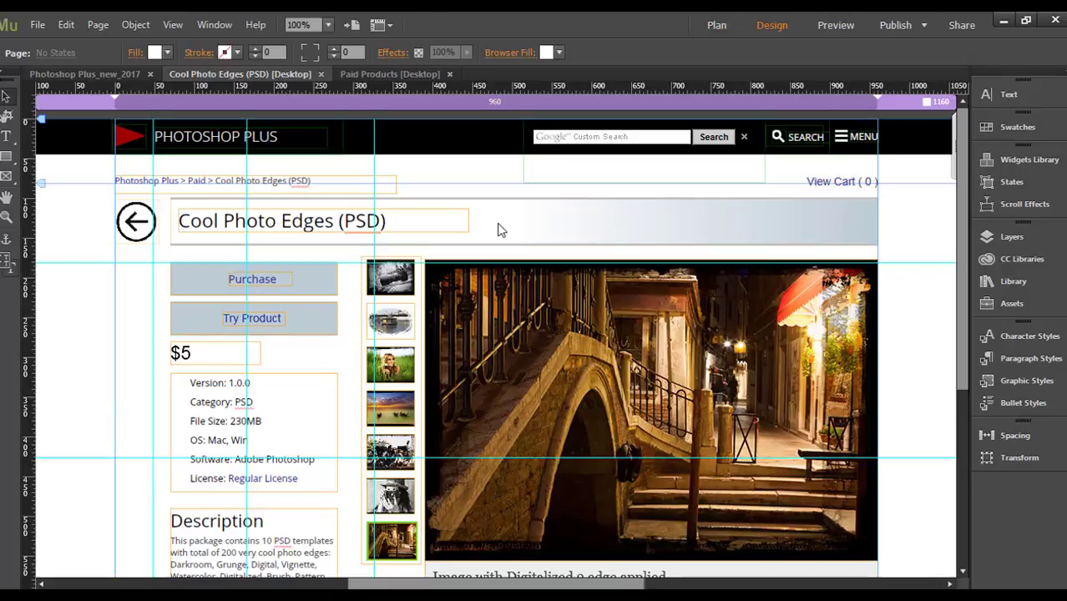
key(alt+Tab)
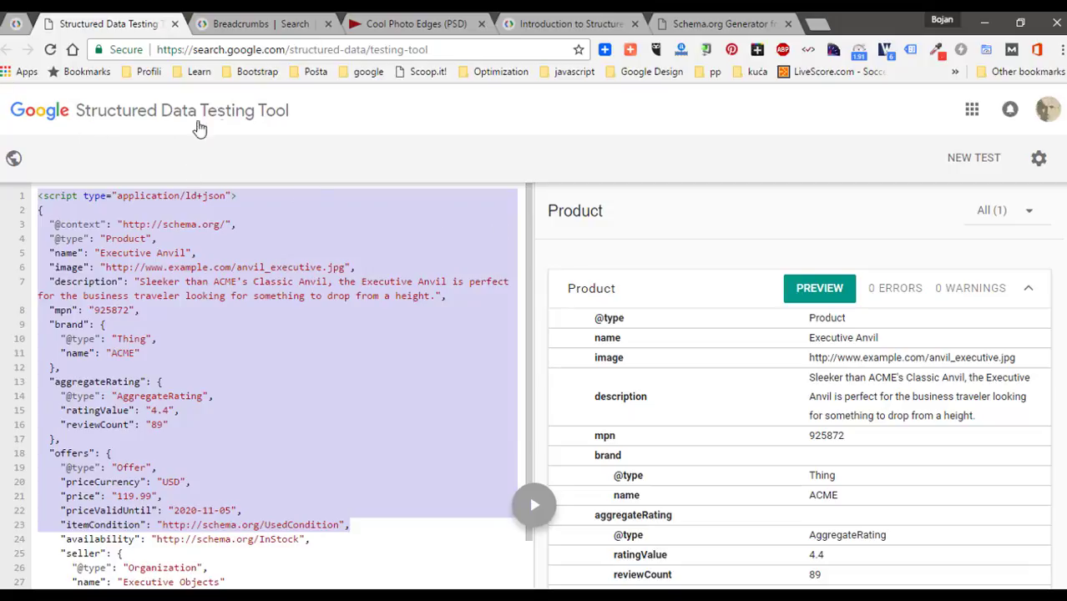
Step: Start a new test and copy the live Cool Photo Edges (PSD) page URL
click(952, 158)
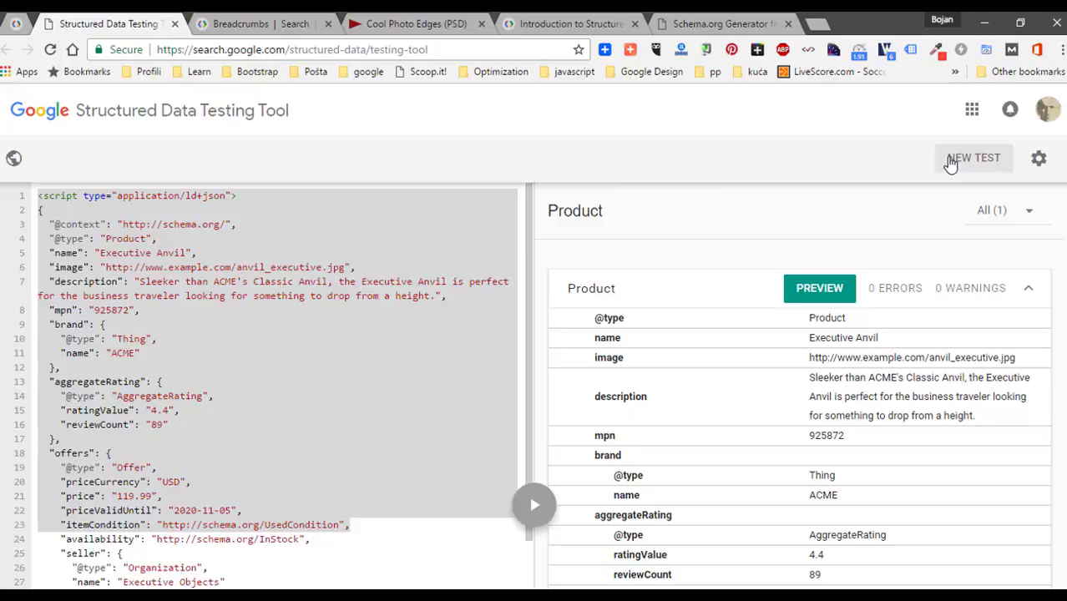
click(392, 23)
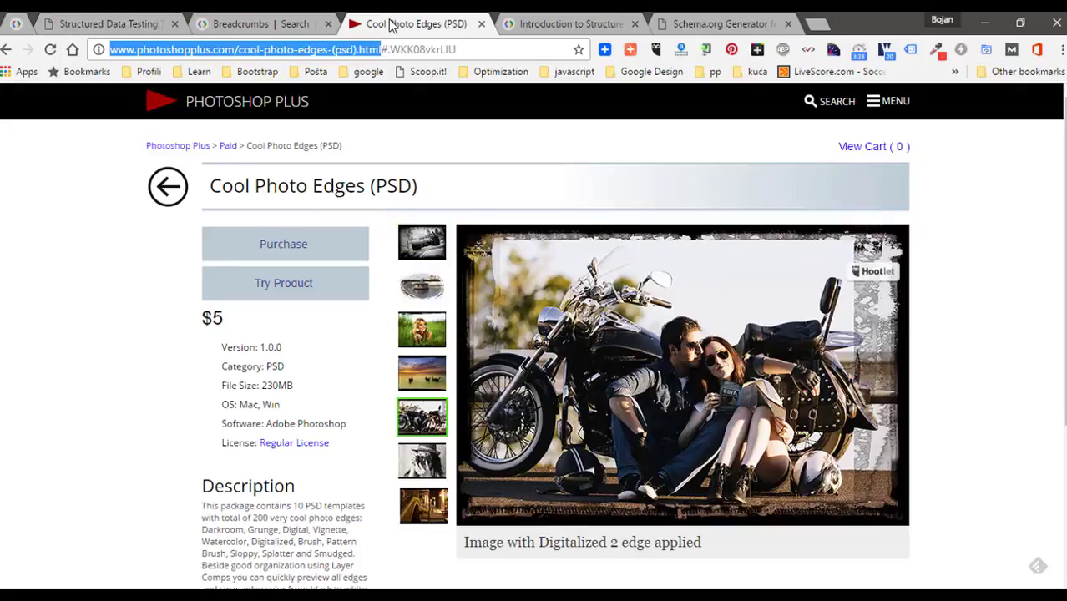
right_click(351, 47)
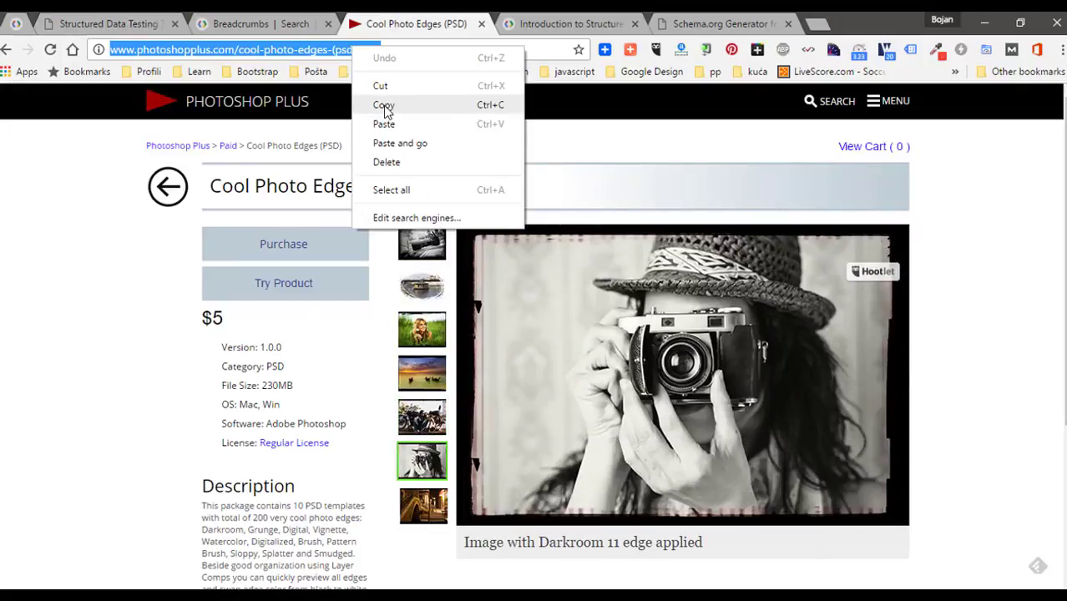
click(377, 105)
Step: Paste the page URL into Fetch URL and run the test
click(129, 24)
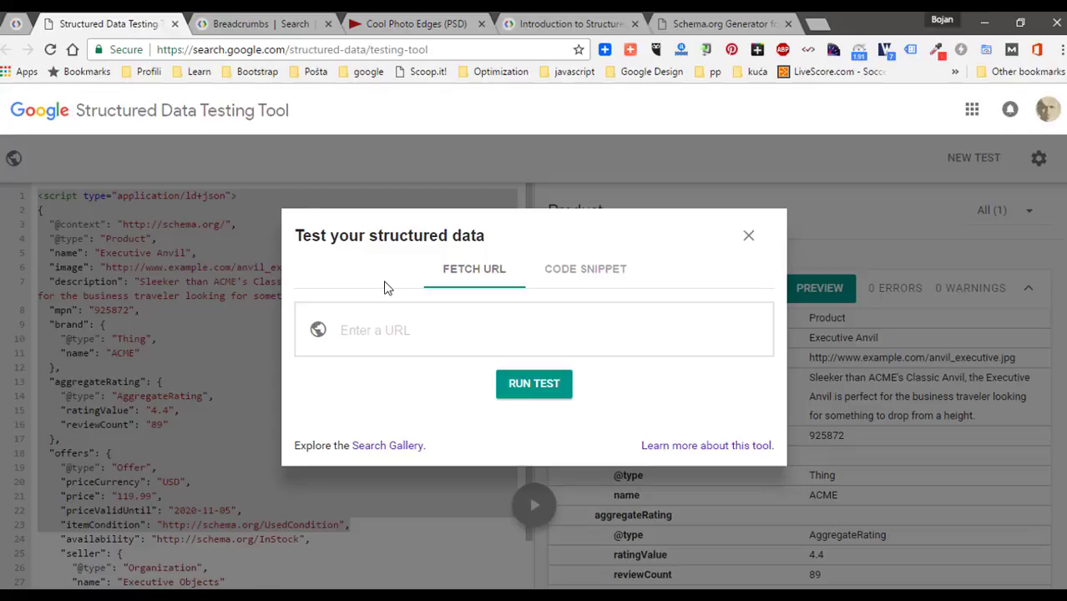
click(404, 325)
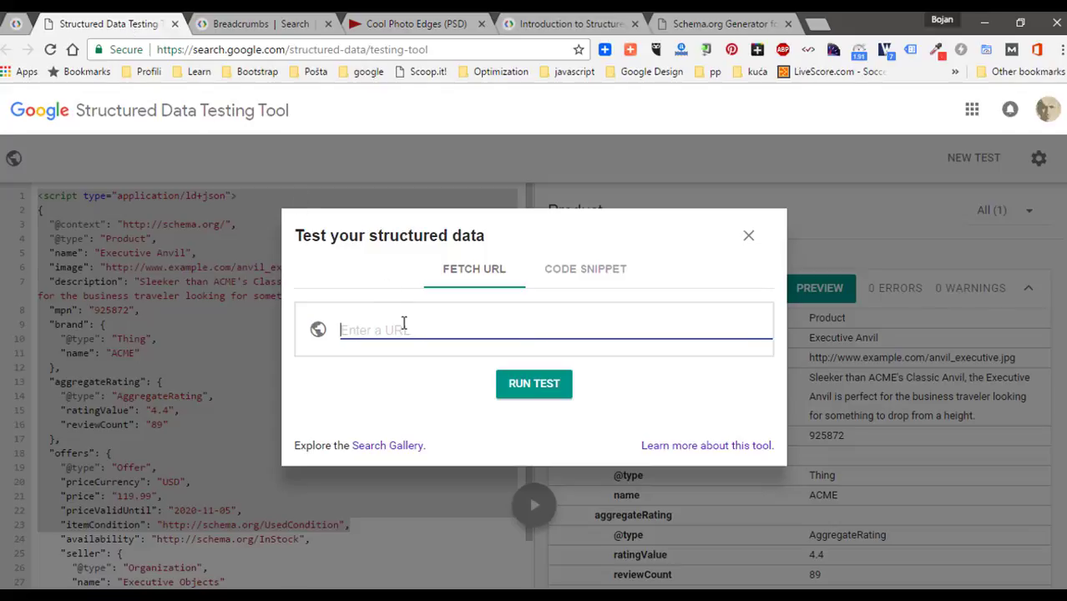
right_click(403, 324)
click(429, 415)
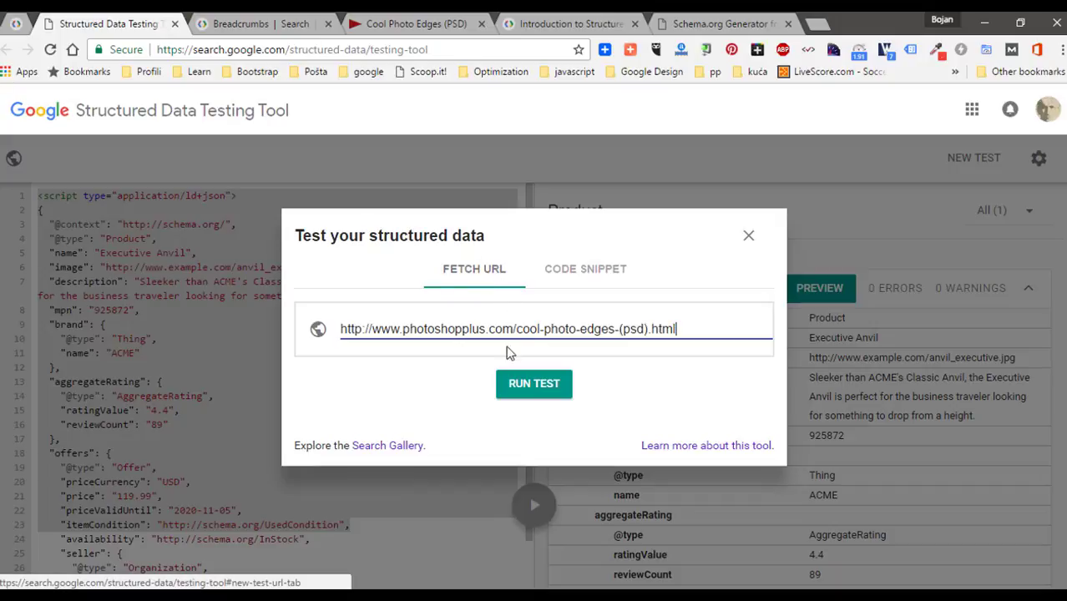
click(517, 386)
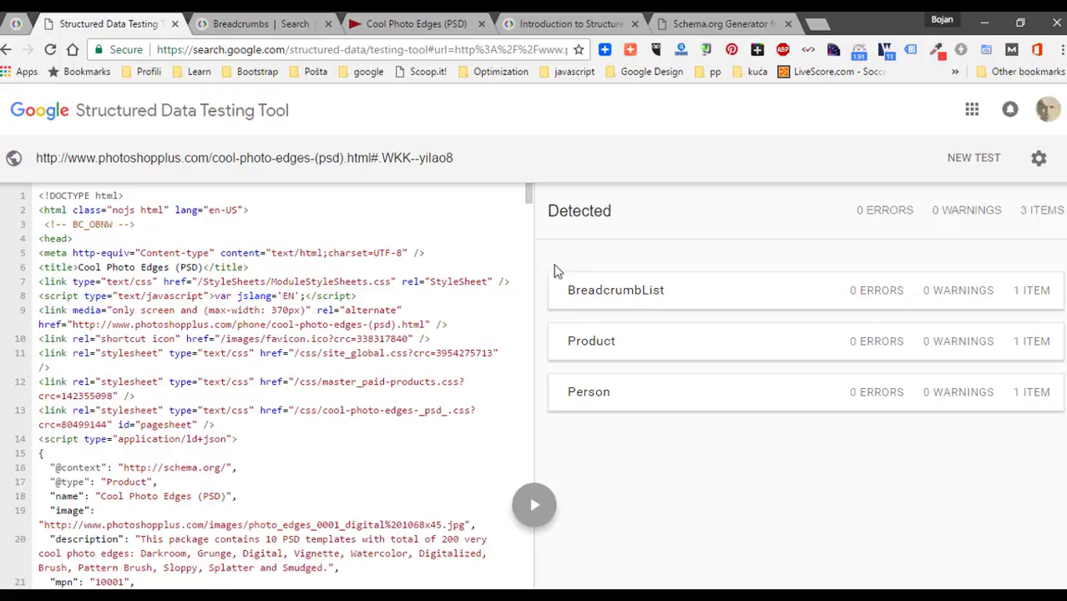
Step: Open the Breadcrumbs docs Example 1 JSON-LD markup in the Structured Data Testing Tool
click(247, 22)
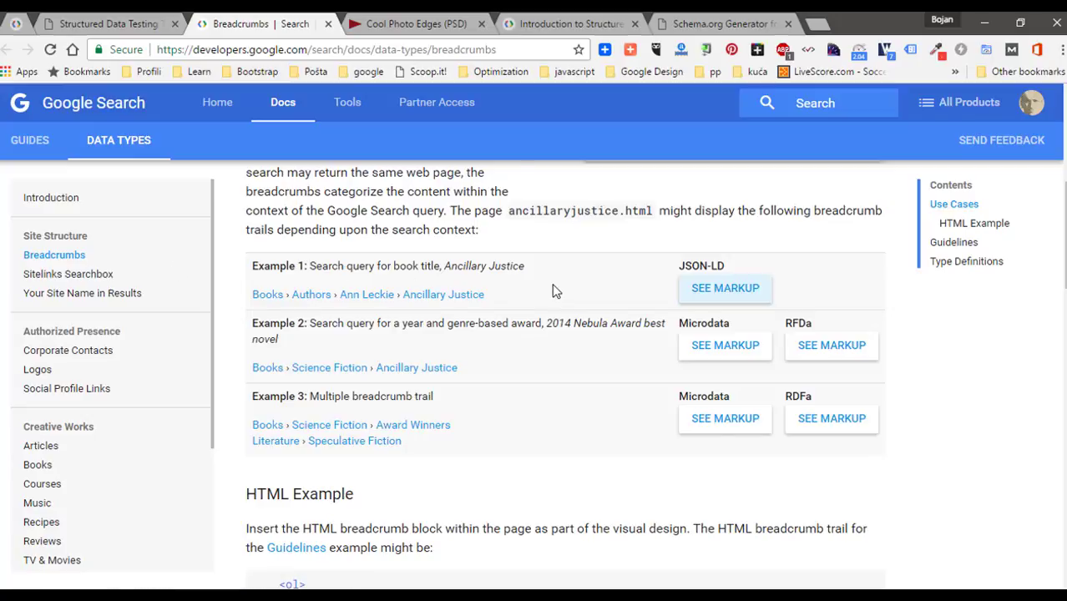
scroll(555, 290, up, 5)
scroll(558, 291, down, 4)
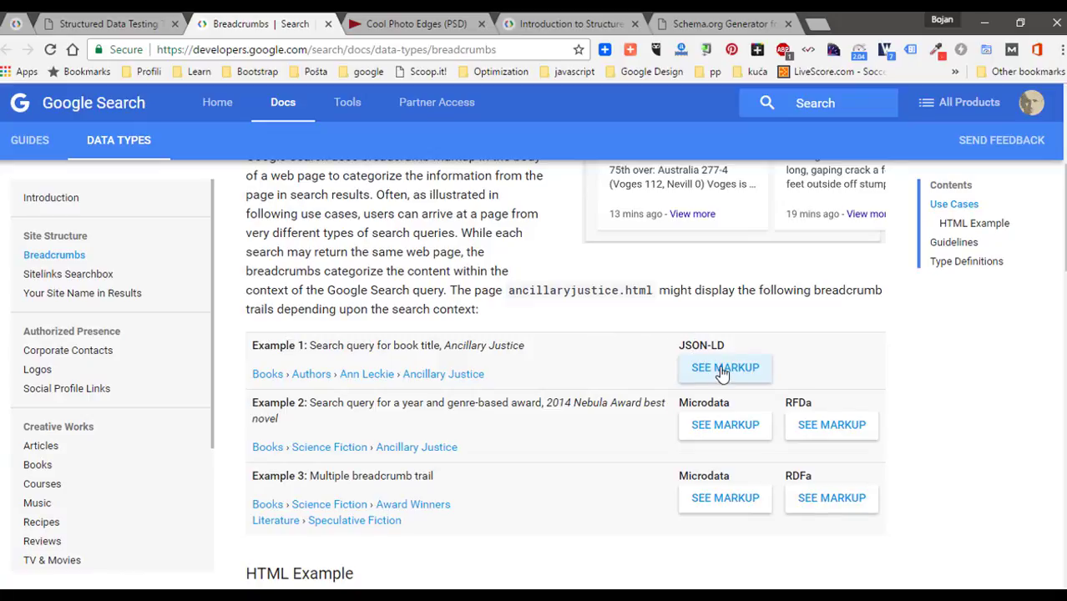
click(723, 371)
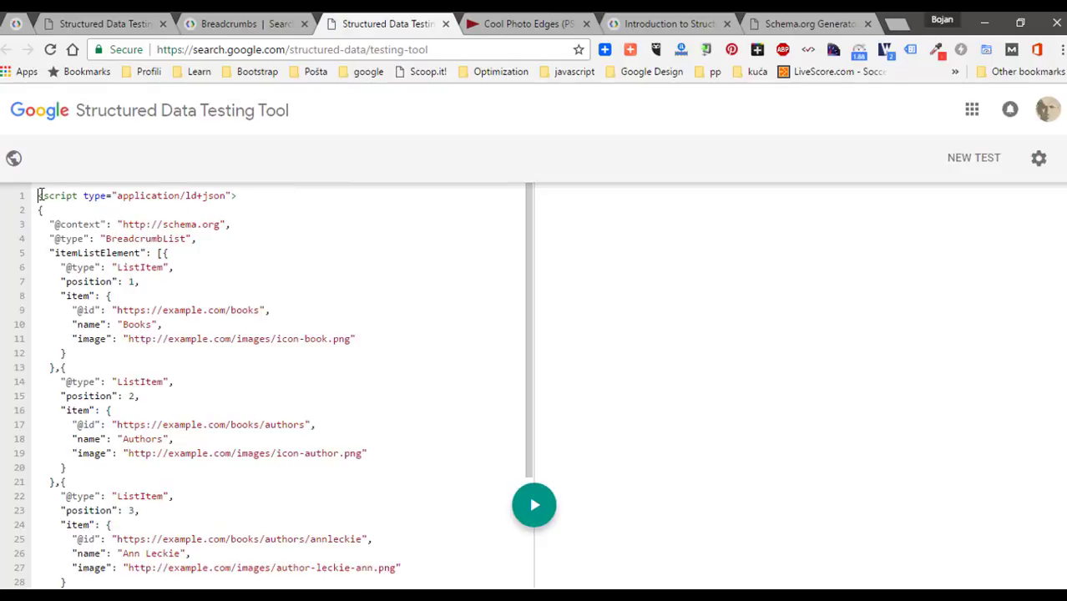
Step: Look over the four-item BreadcrumbList JSON-LD code, then switch to the Schema.org Generator
drag(39, 195, 269, 571)
scroll(278, 310, down, 4)
click(293, 410)
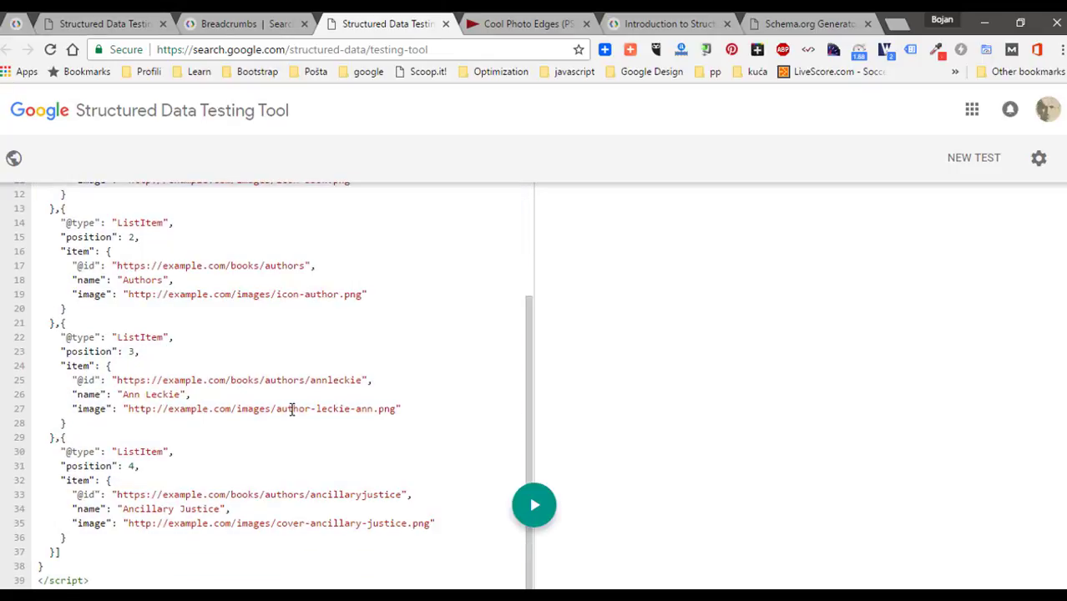
scroll(291, 315, up, 3)
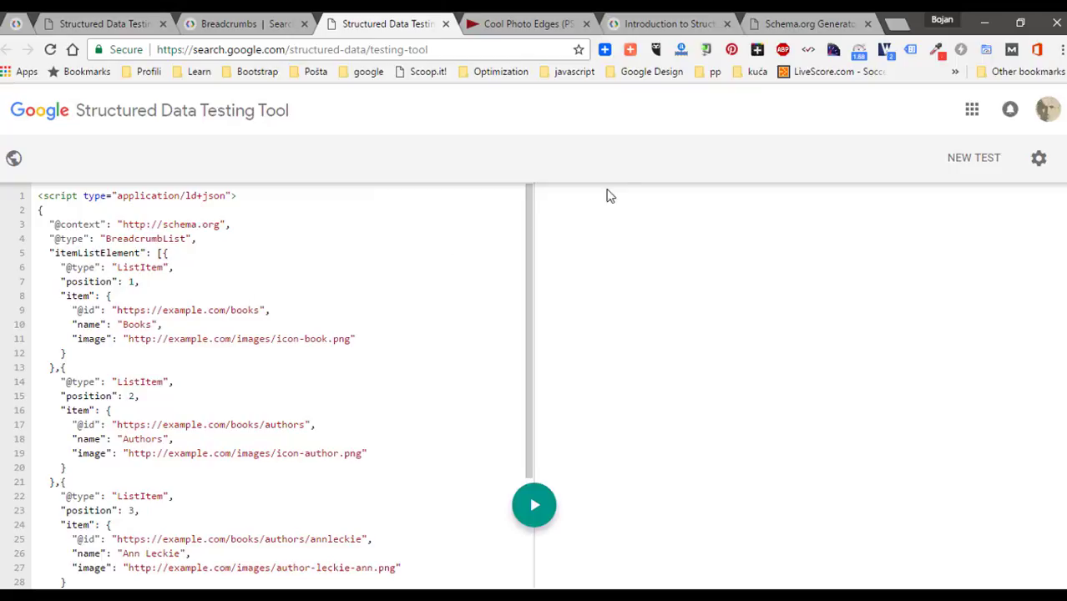
click(777, 32)
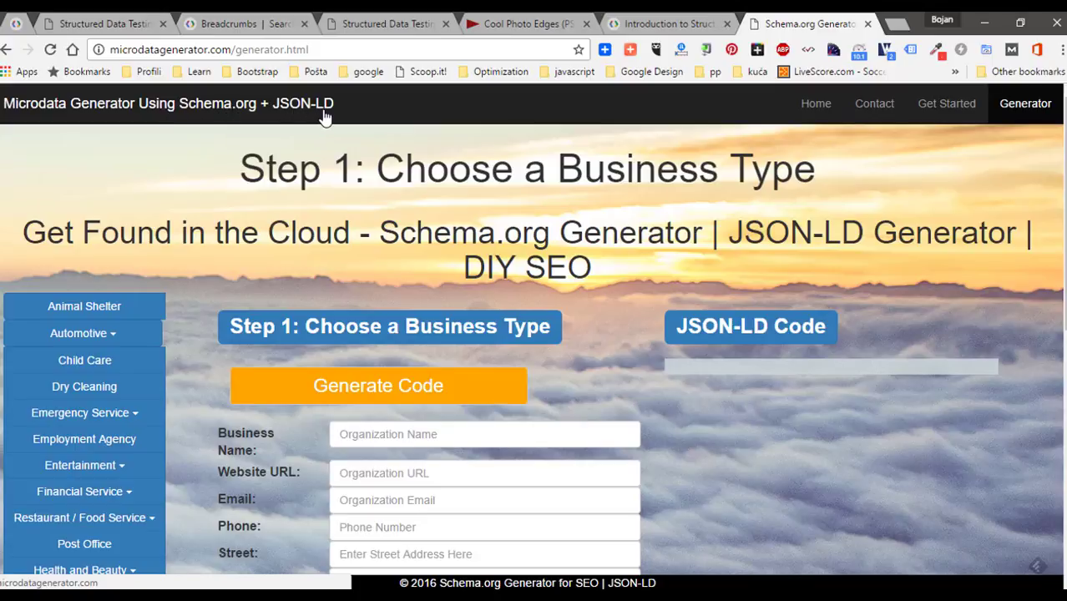
scroll(188, 226, down, 3)
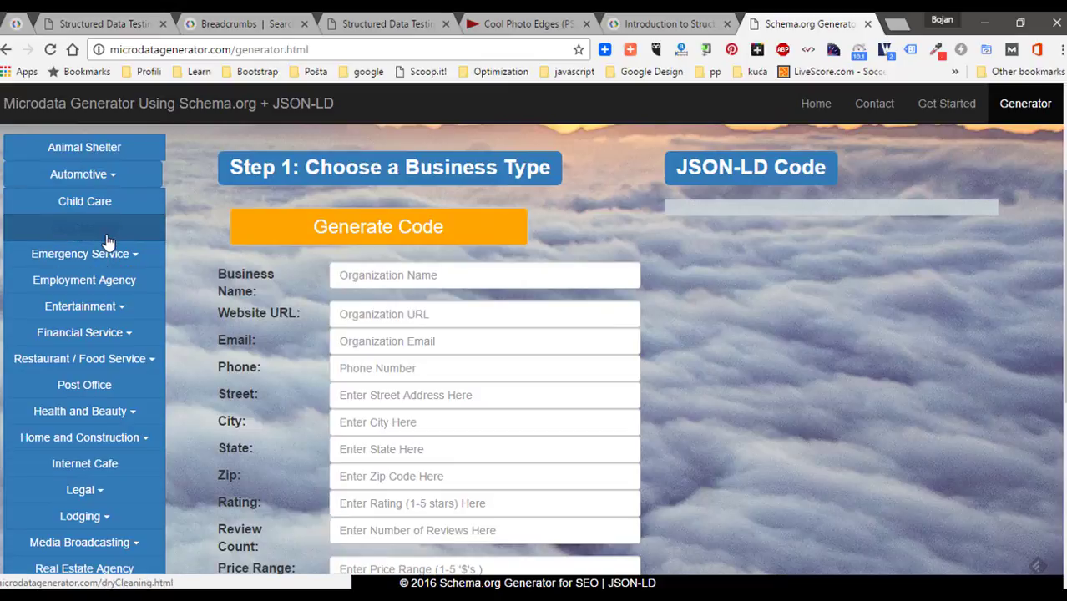
scroll(215, 242, up, 1)
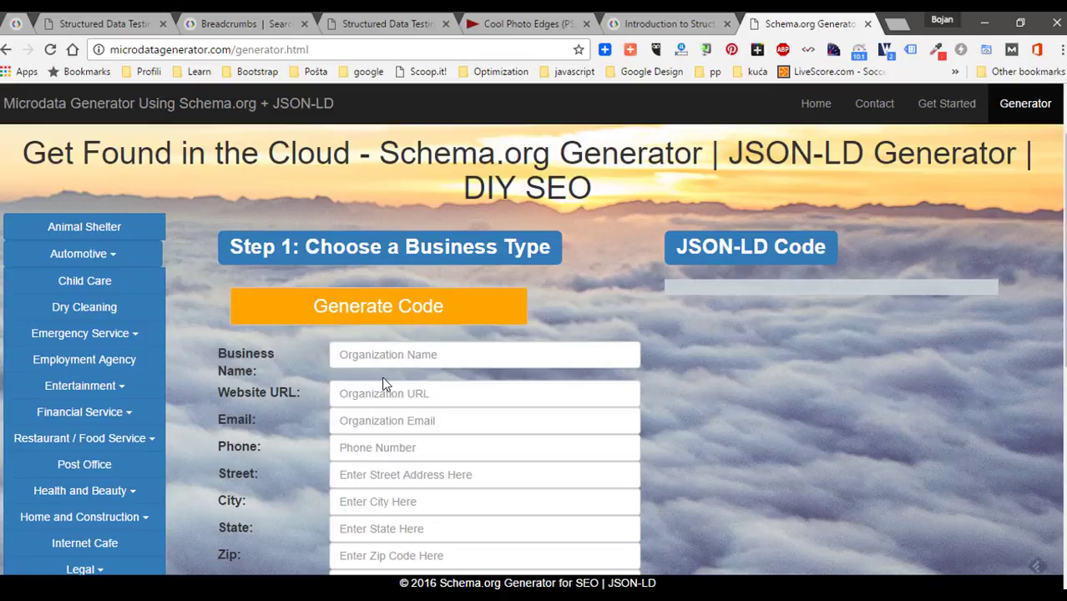
scroll(382, 360, down, 1)
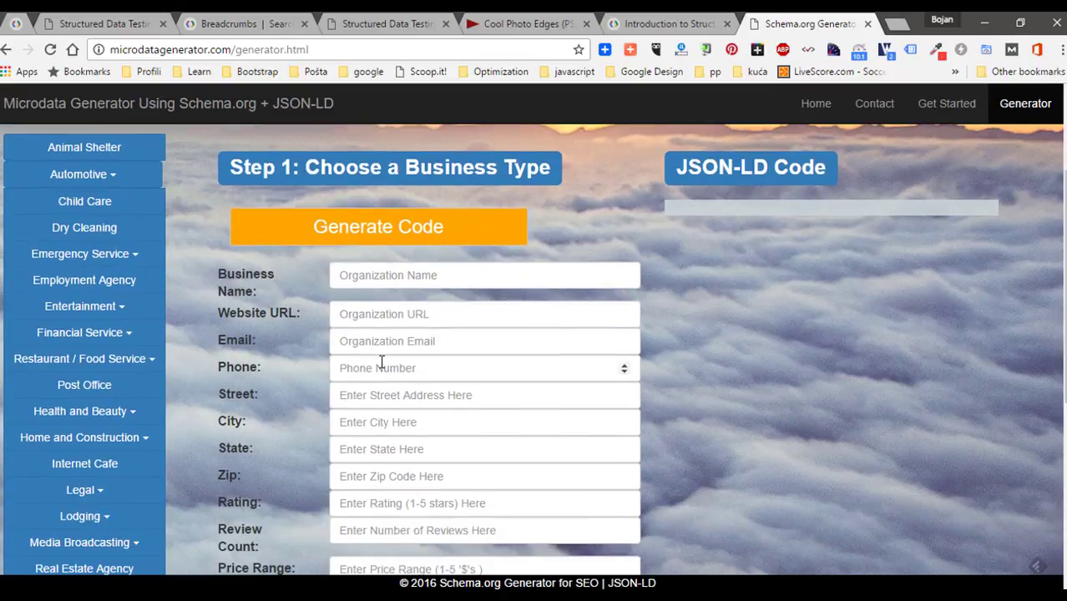